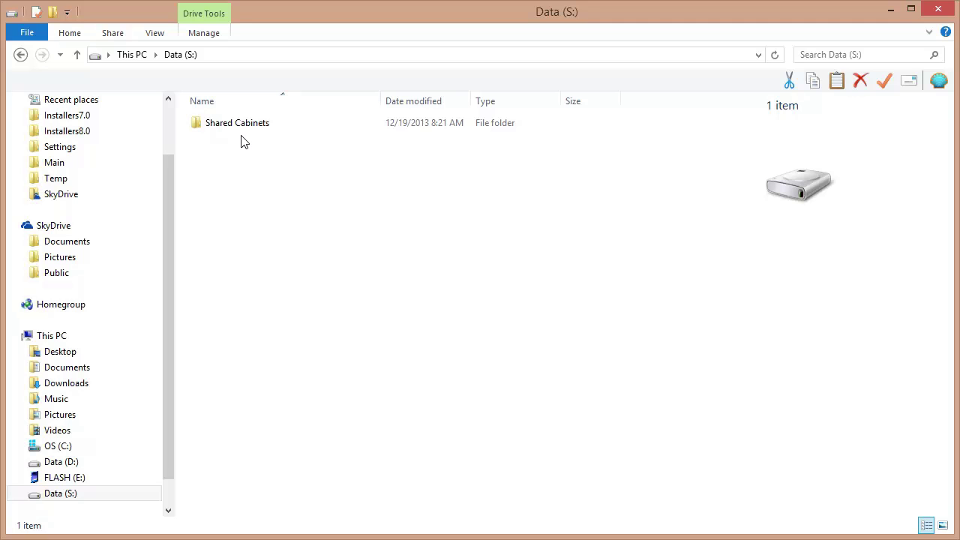
Step: Look inside the Shared Cabinets folder on the S: drive, then return to the drive's root
double_click(227, 130)
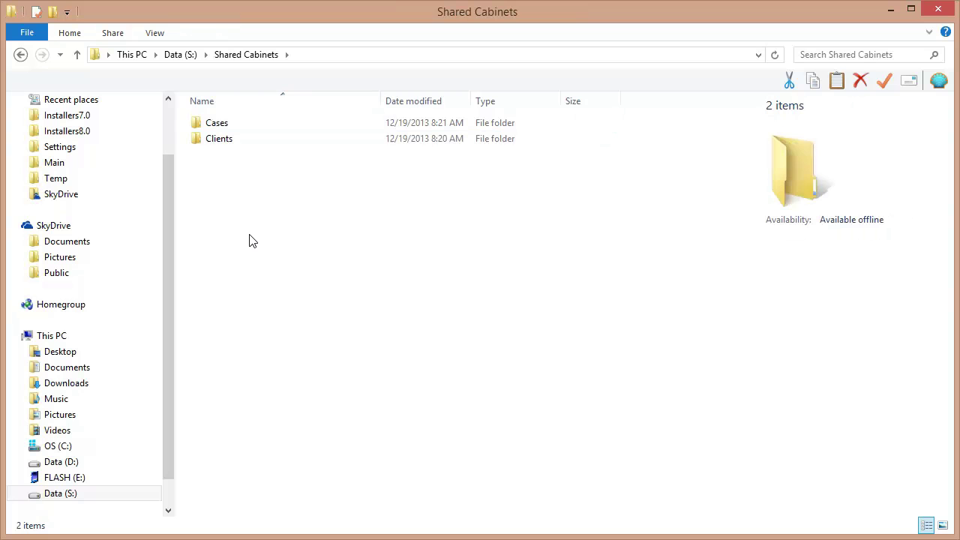
left_click(245, 60)
left_click(180, 60)
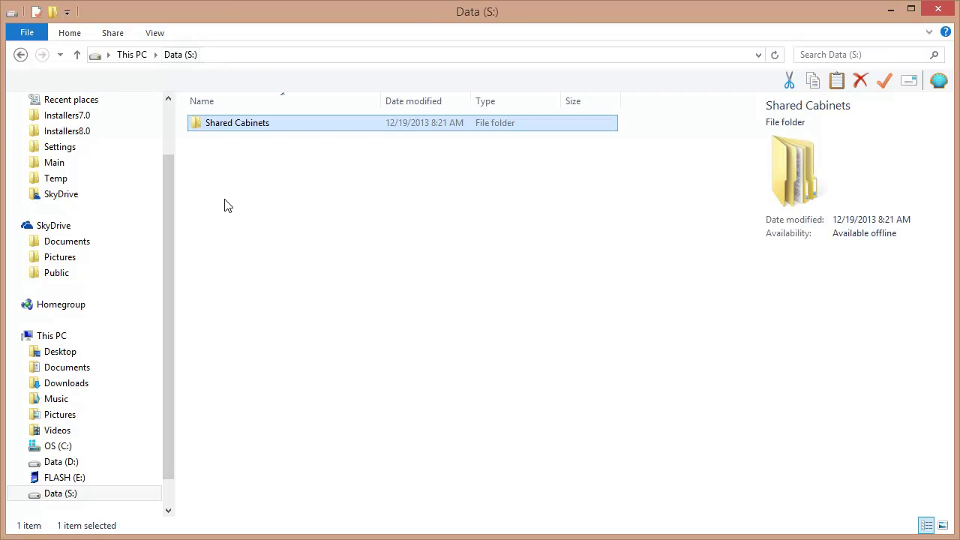
left_click(228, 199)
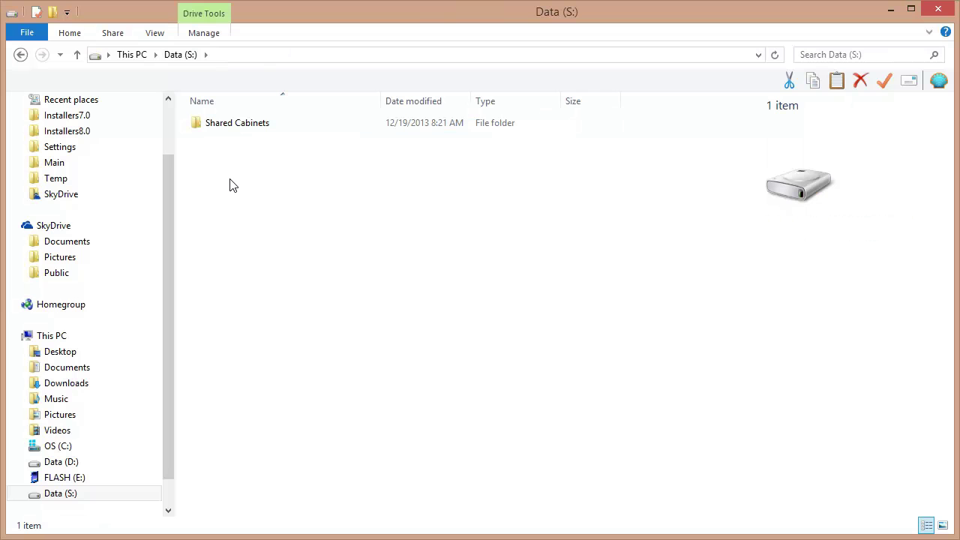
Step: Create a folder named Shared Settings in the root of the S: drive
right_click(229, 179)
mouse_move(261, 377)
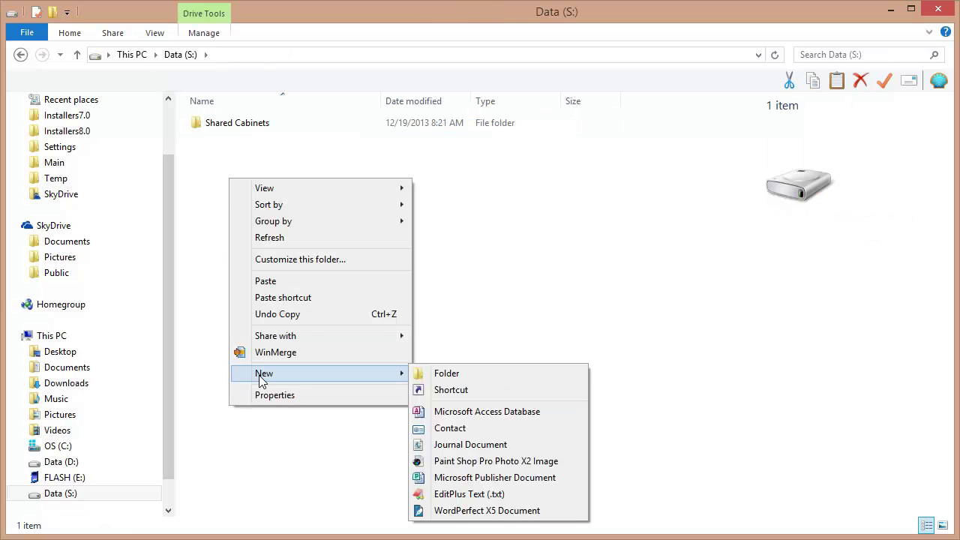
left_click(435, 375)
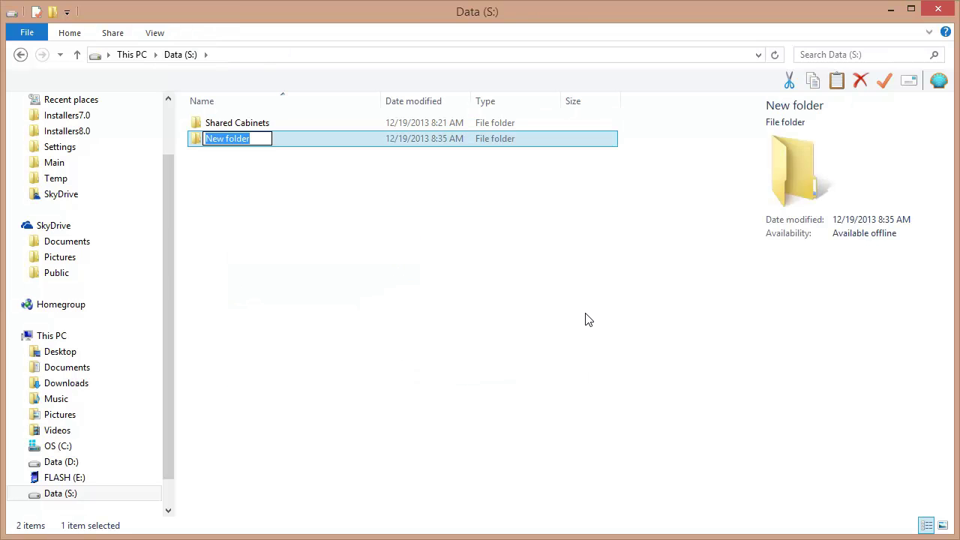
type("Shar")
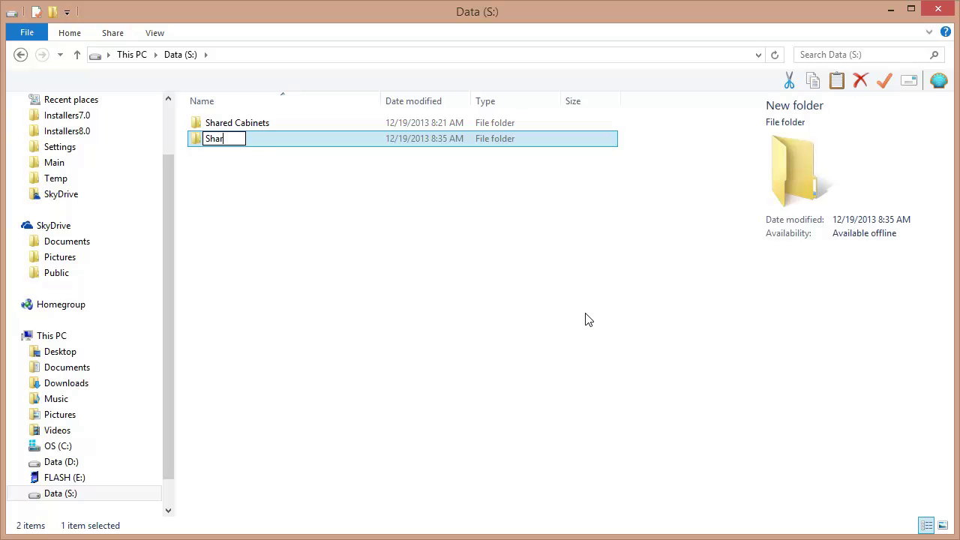
type("ed Settings")
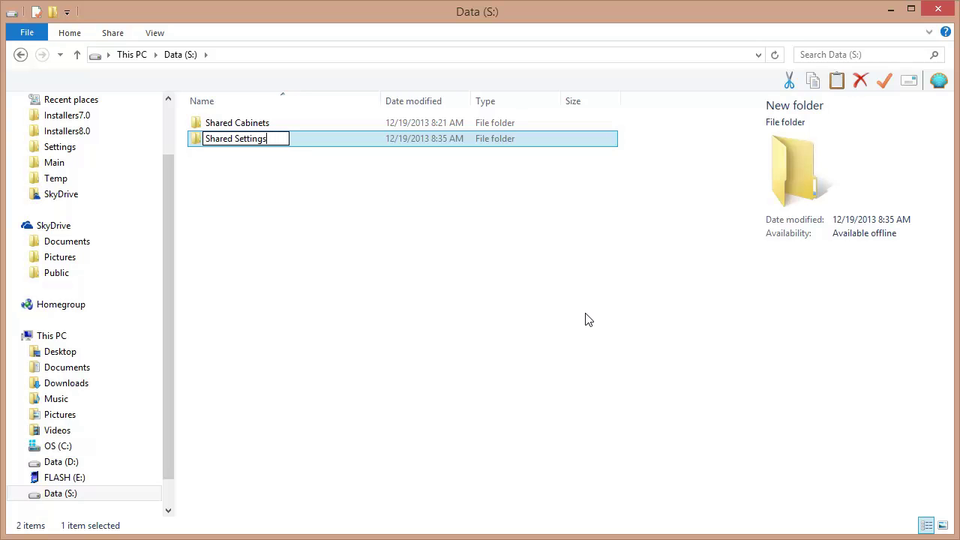
key("Return")
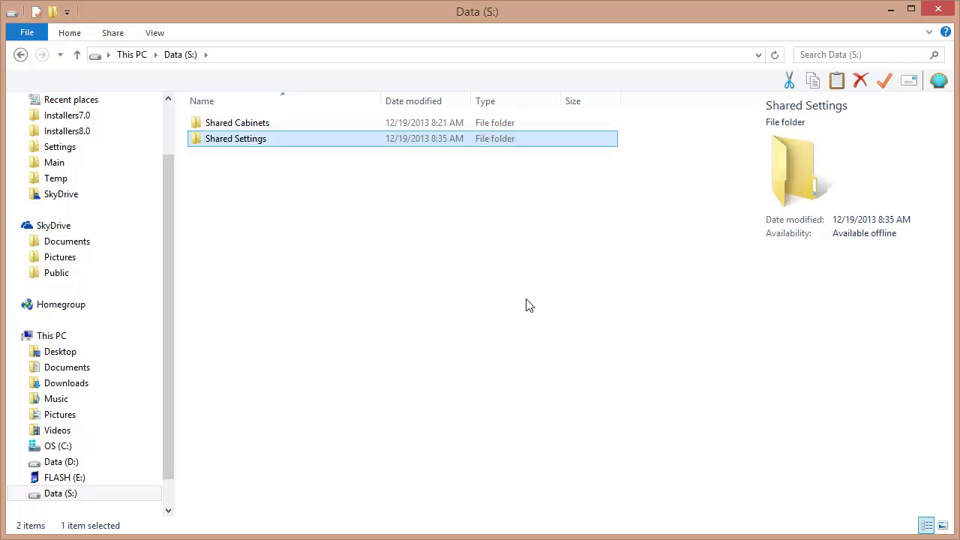
left_click(308, 245)
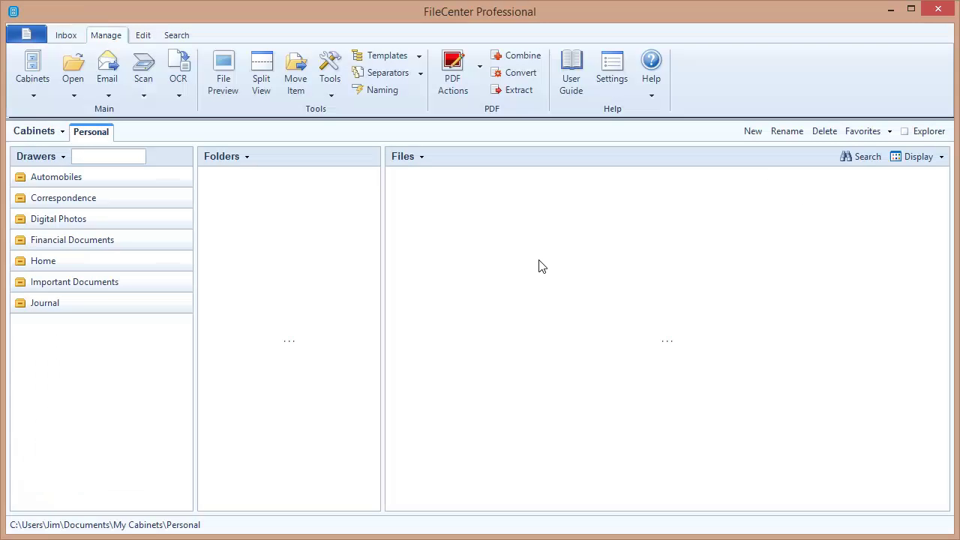
Step: Open the shared settings administration in FileCenter Professional and select S:\Shared Settings as the shared folder
left_click(331, 78)
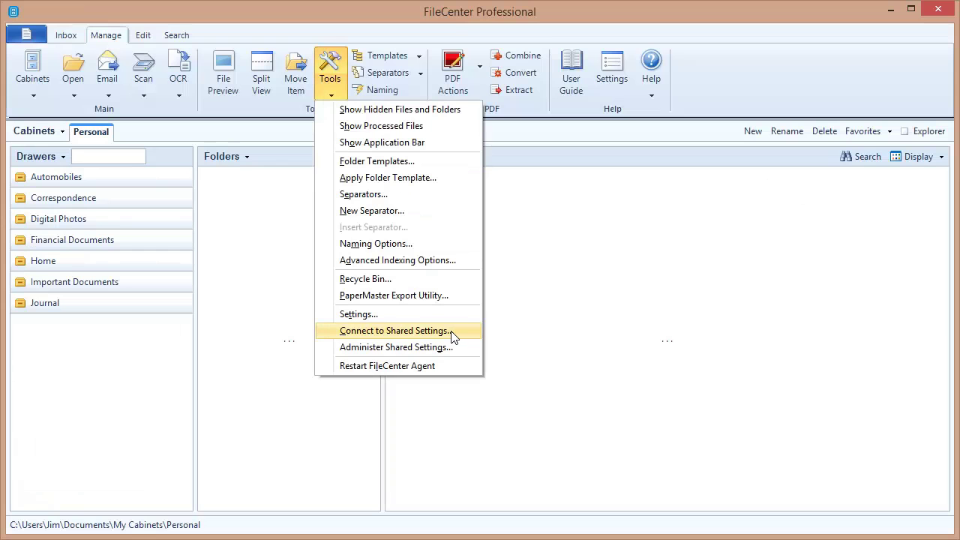
left_click(387, 349)
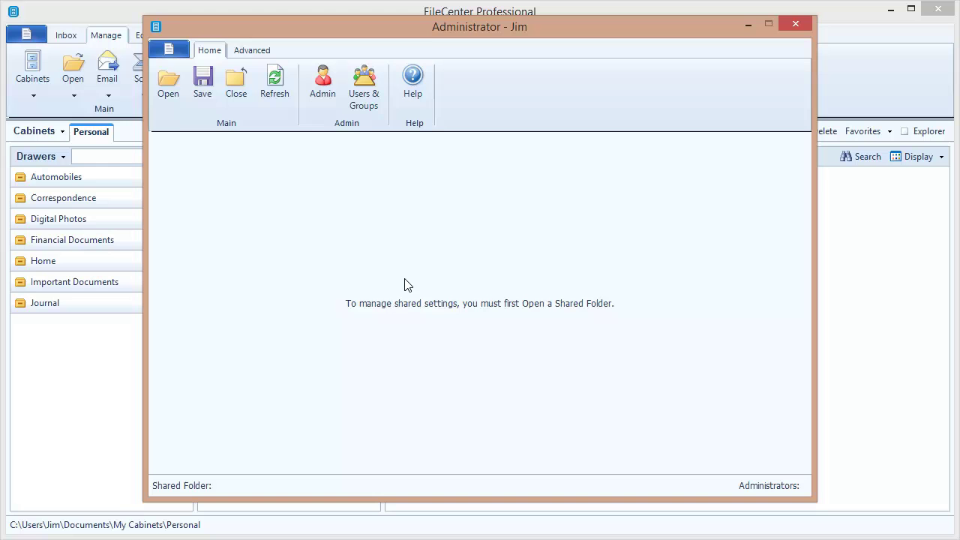
left_click(176, 90)
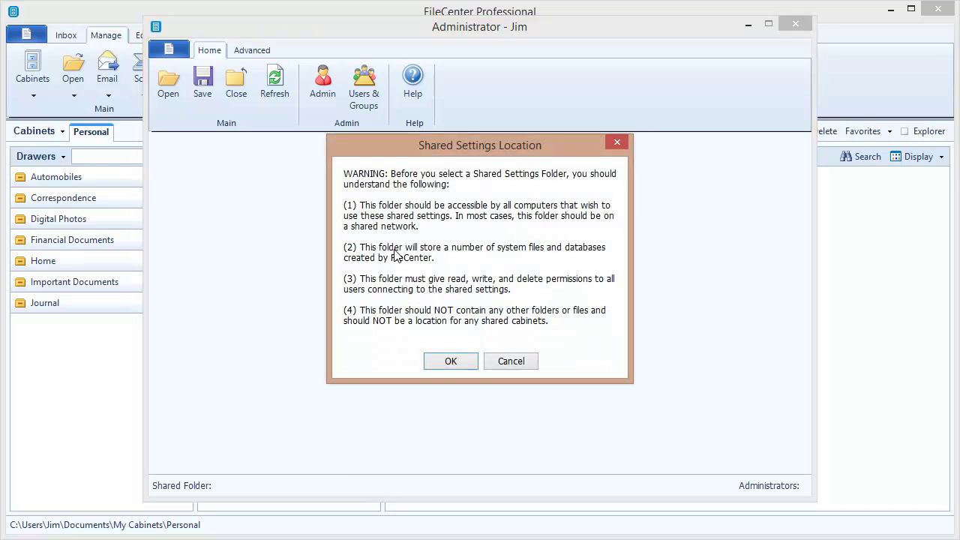
left_click(450, 363)
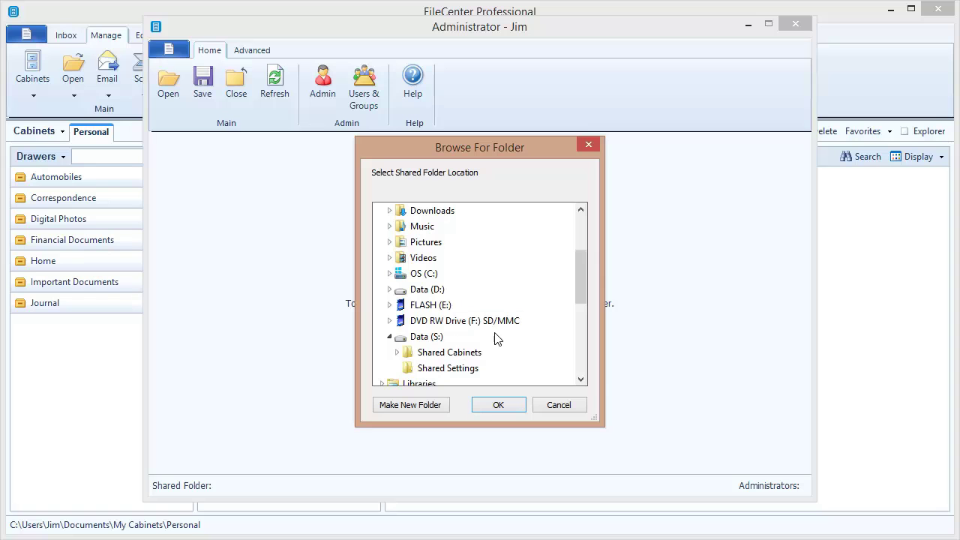
left_click(453, 368)
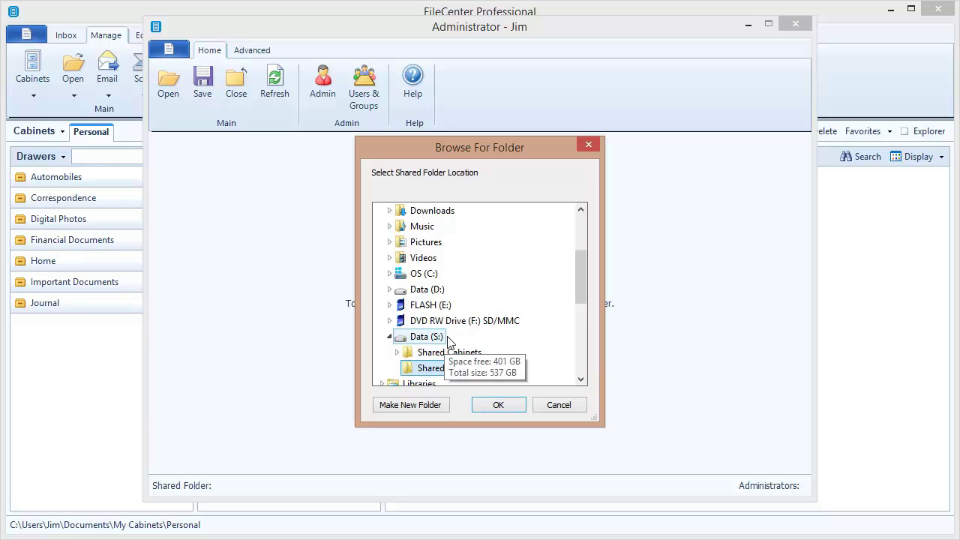
left_click(504, 406)
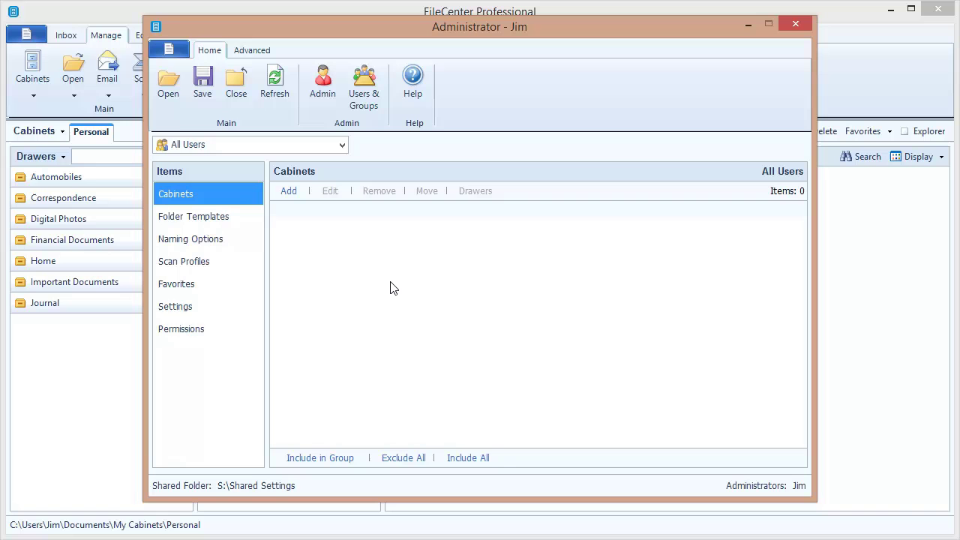
Step: Add a cabinet named Shared Clients for all users, located at S:\Shared Cabinets\Clients
left_click(291, 195)
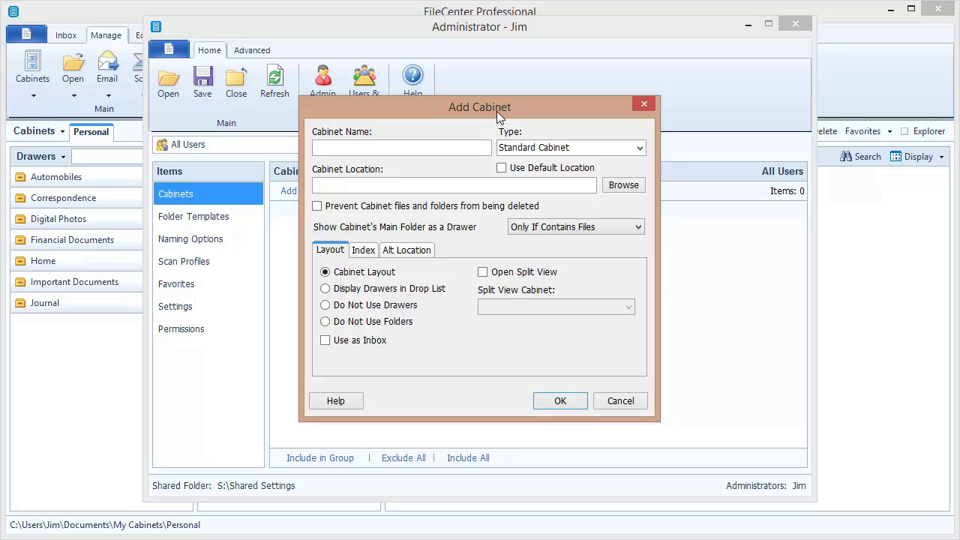
type("Shared Clients")
left_click(614, 187)
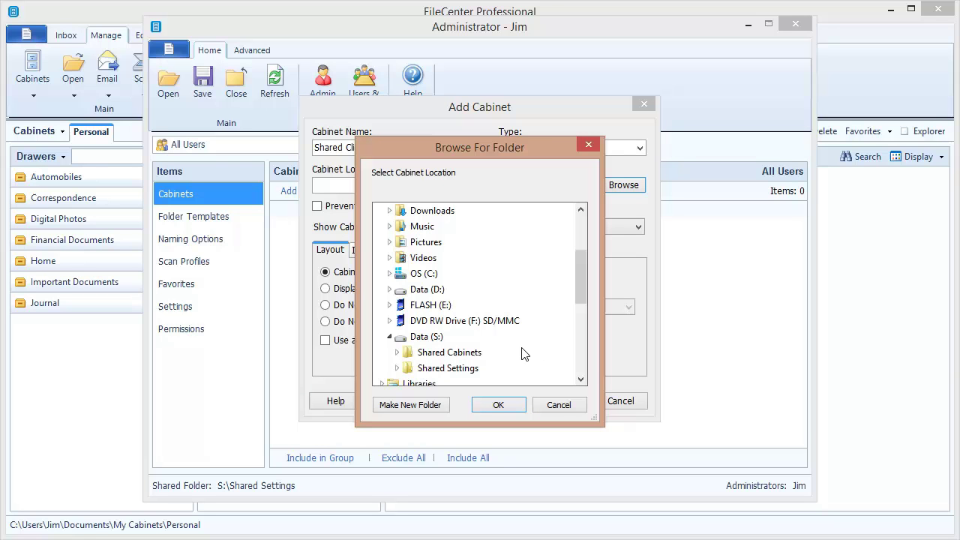
left_click(398, 352)
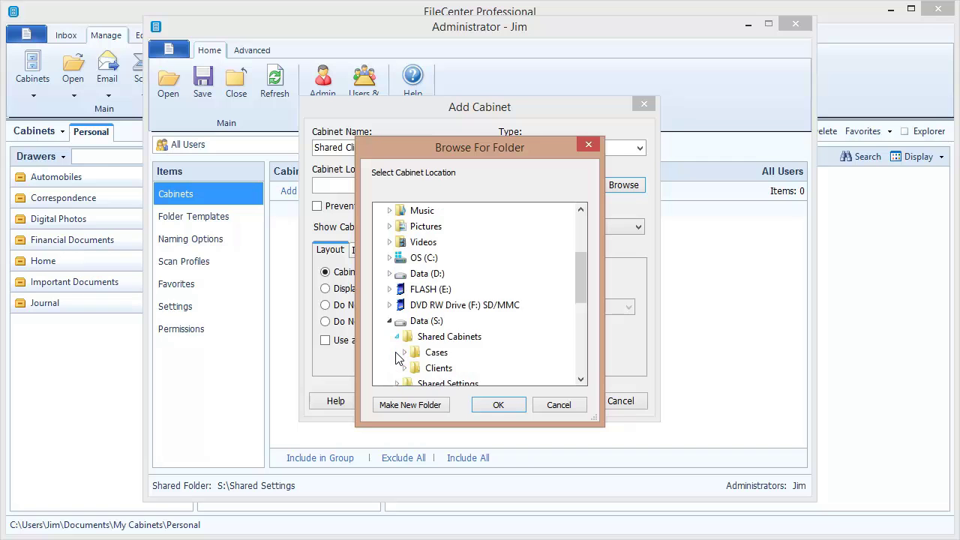
double_click(439, 368)
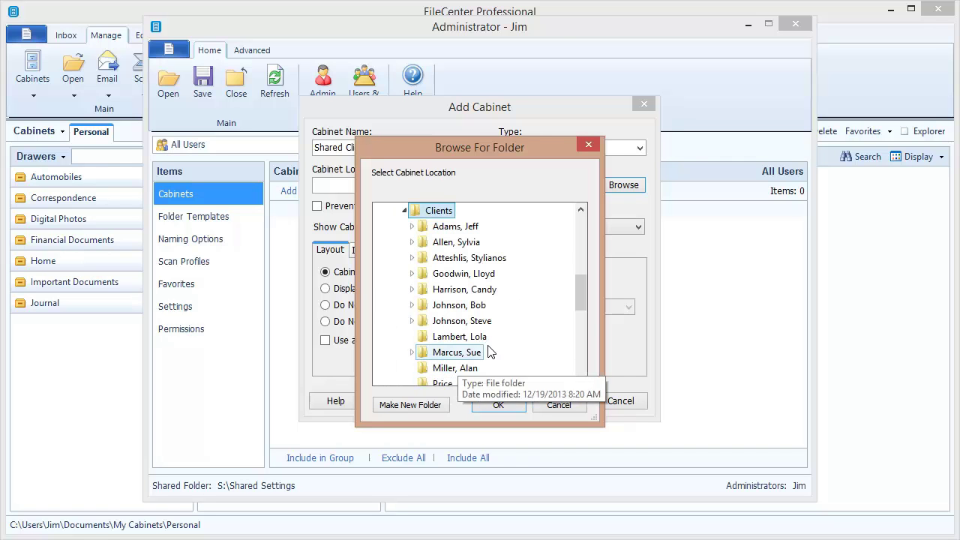
left_click(496, 405)
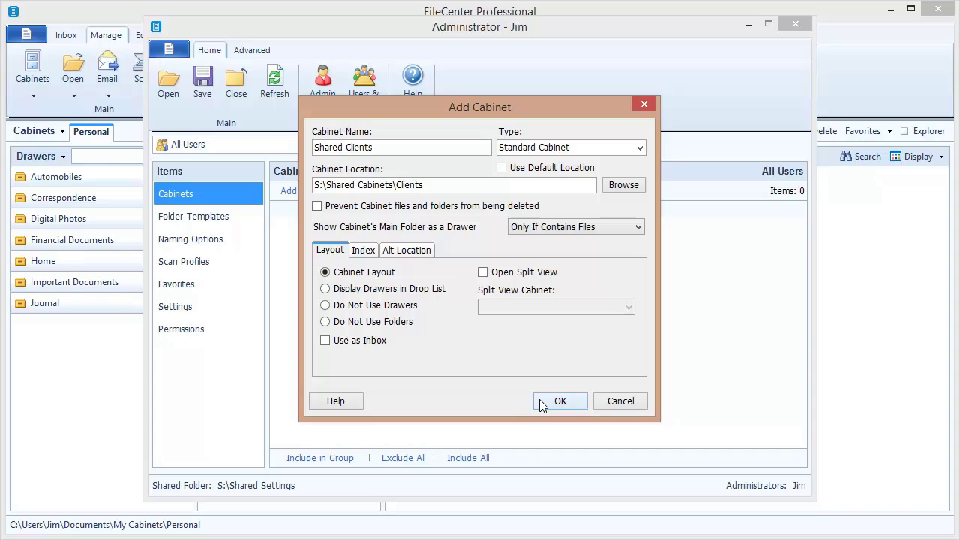
left_click(553, 400)
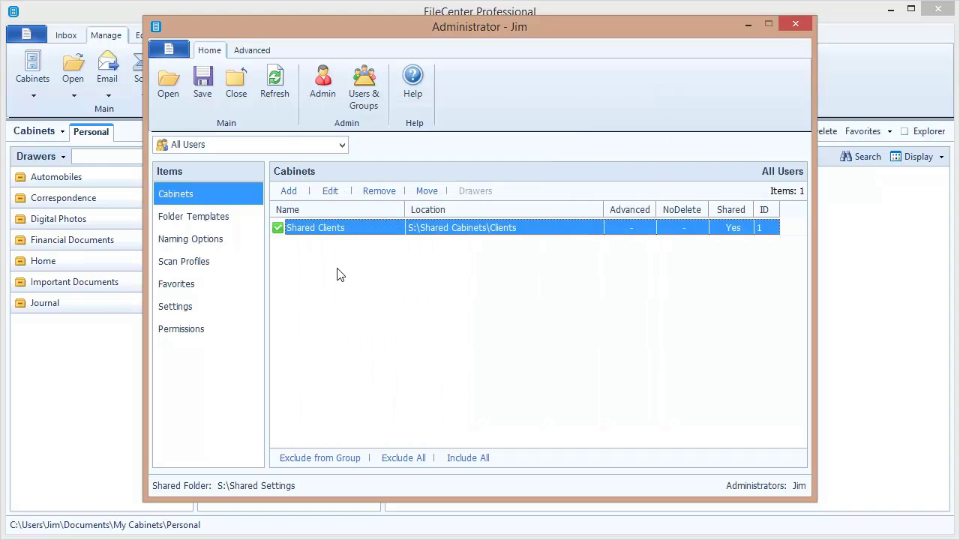
Step: Add a cabinet named Shared Cases for all users, located at S:\Shared Cabinets\Cases
left_click(289, 190)
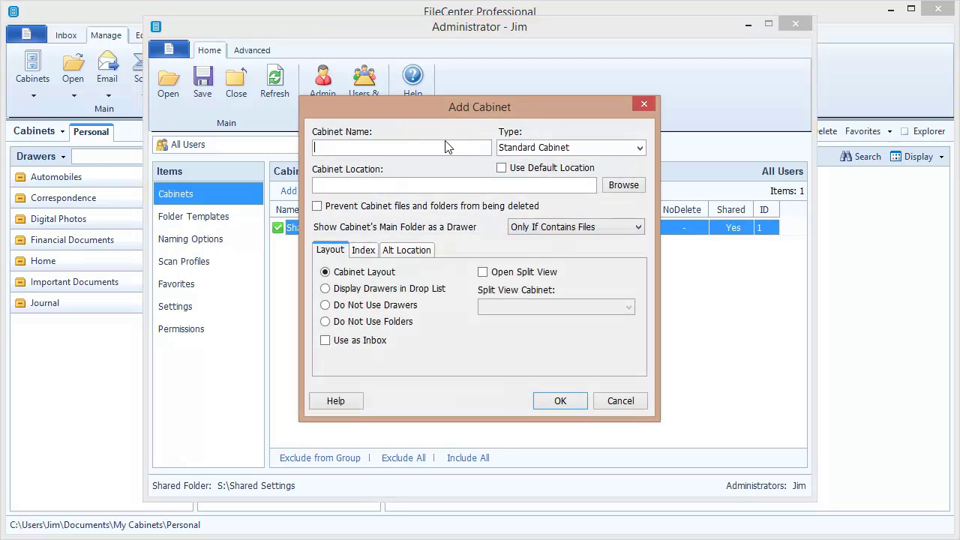
type("Shared Cases")
left_click(613, 189)
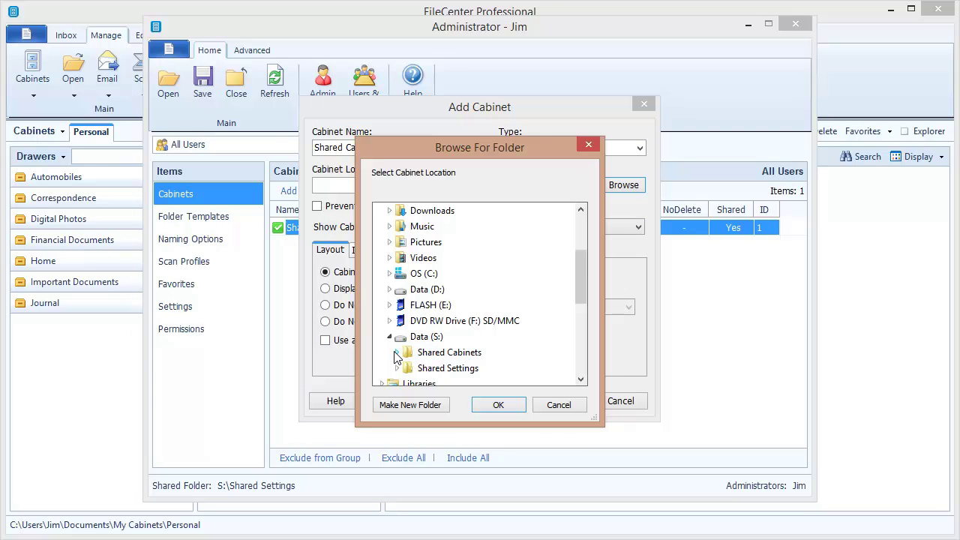
left_click(397, 354)
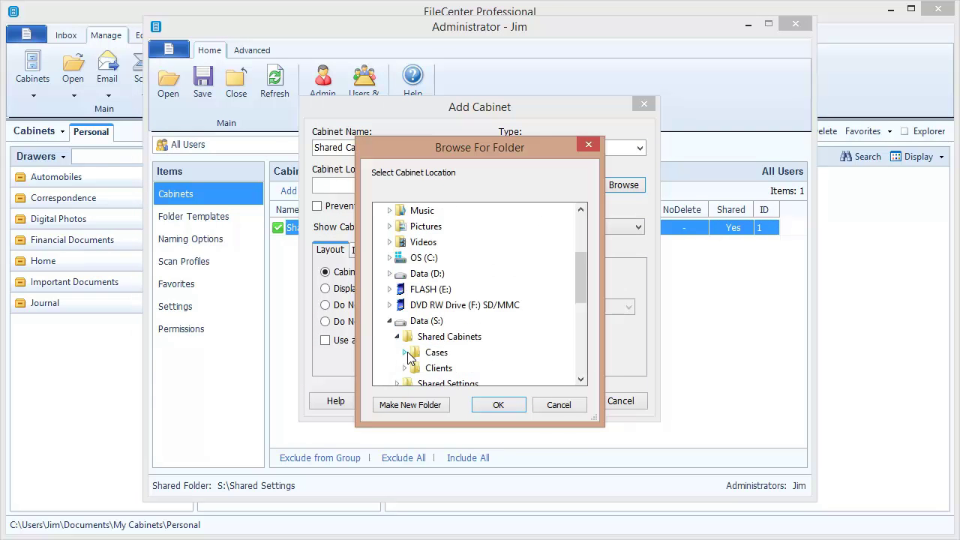
left_click(448, 354)
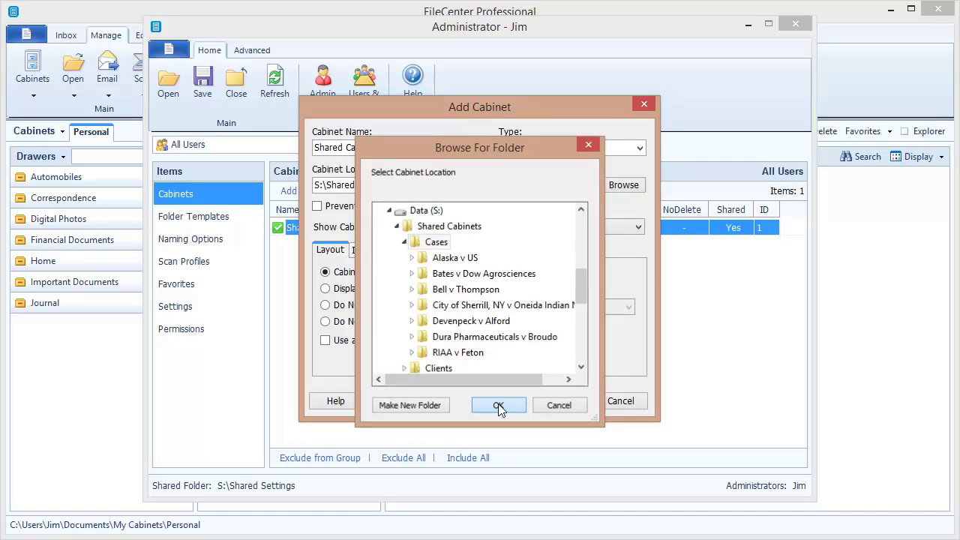
left_click(499, 405)
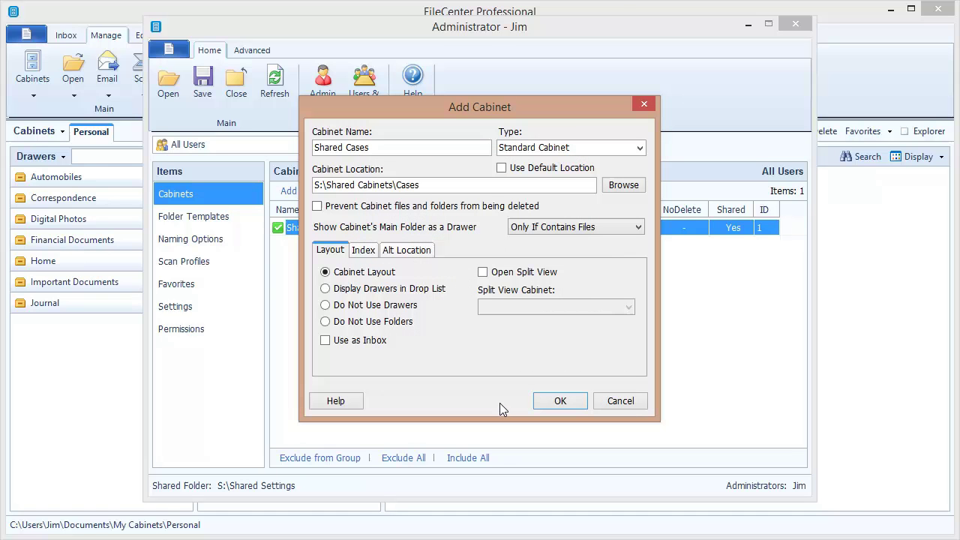
left_click(558, 403)
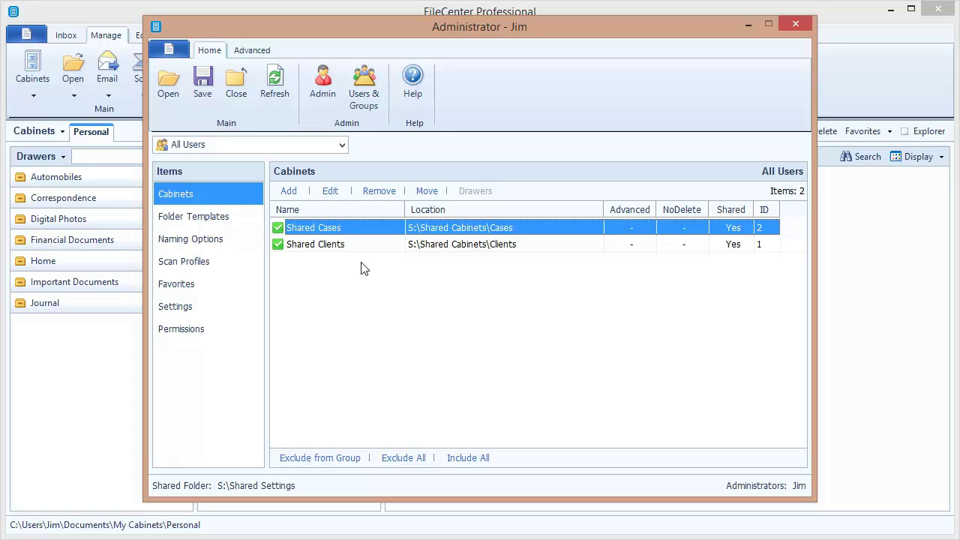
Step: Save the shared settings, close the shared folder and exit the Administrator window
left_click(199, 80)
left_click(229, 84)
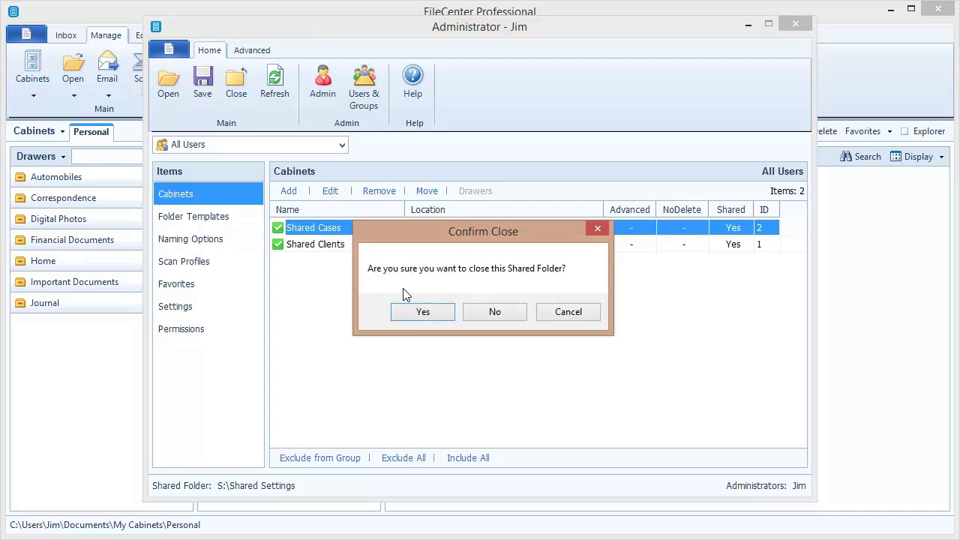
left_click(420, 312)
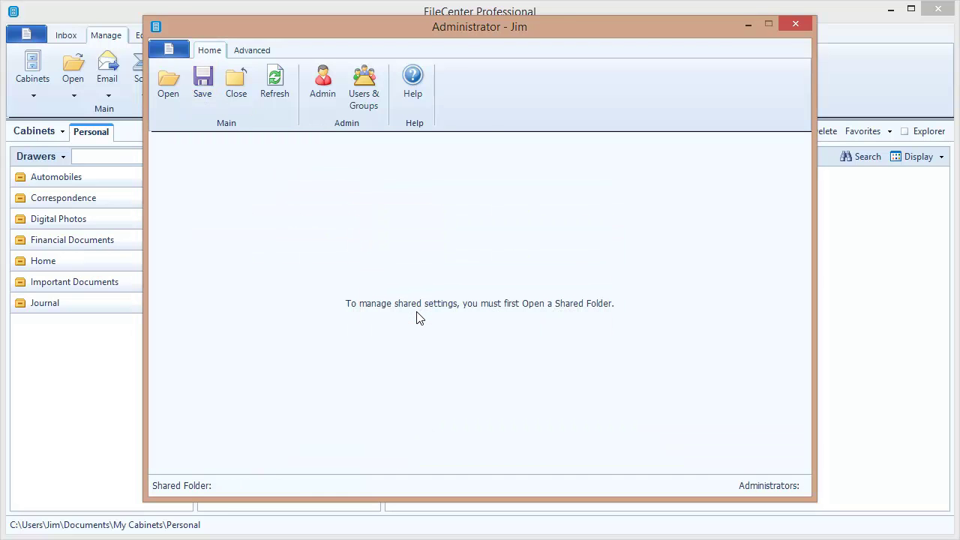
left_click(795, 26)
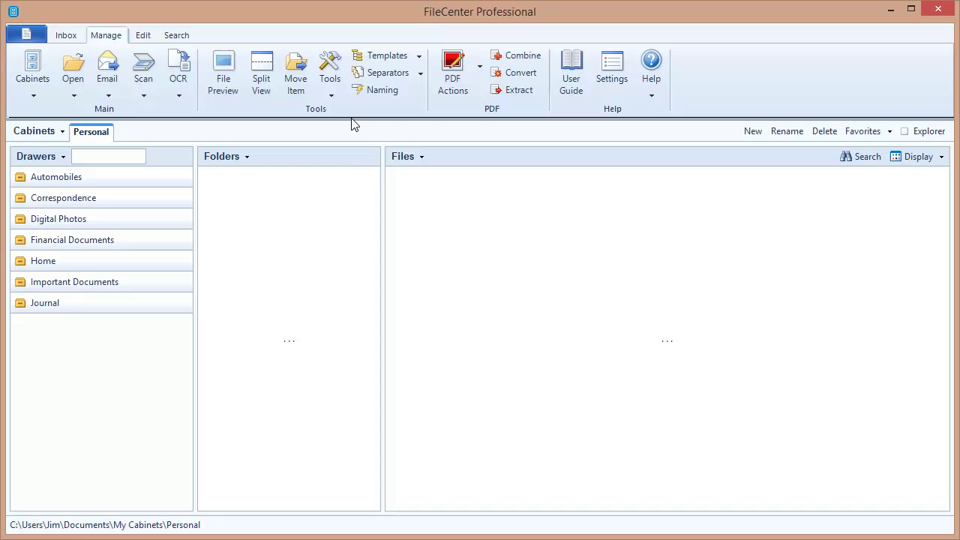
Step: Connect this computer to the shared settings folder S:\Shared Settings and review the resulting cabinet list
left_click(331, 79)
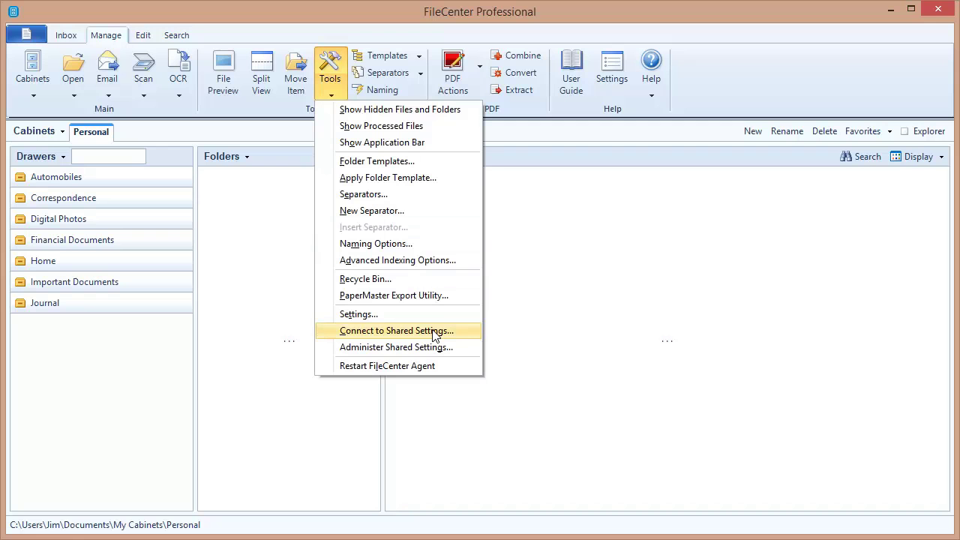
left_click(470, 334)
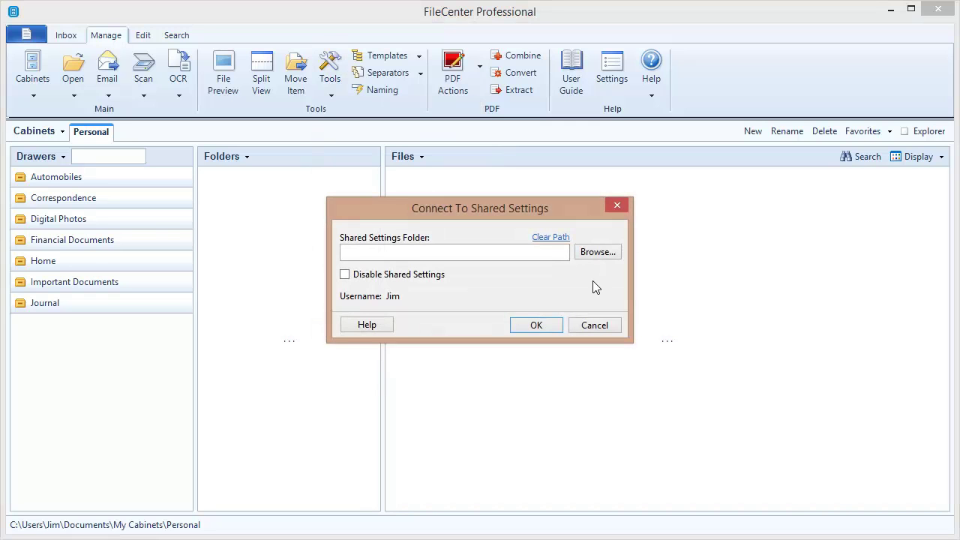
left_click(597, 252)
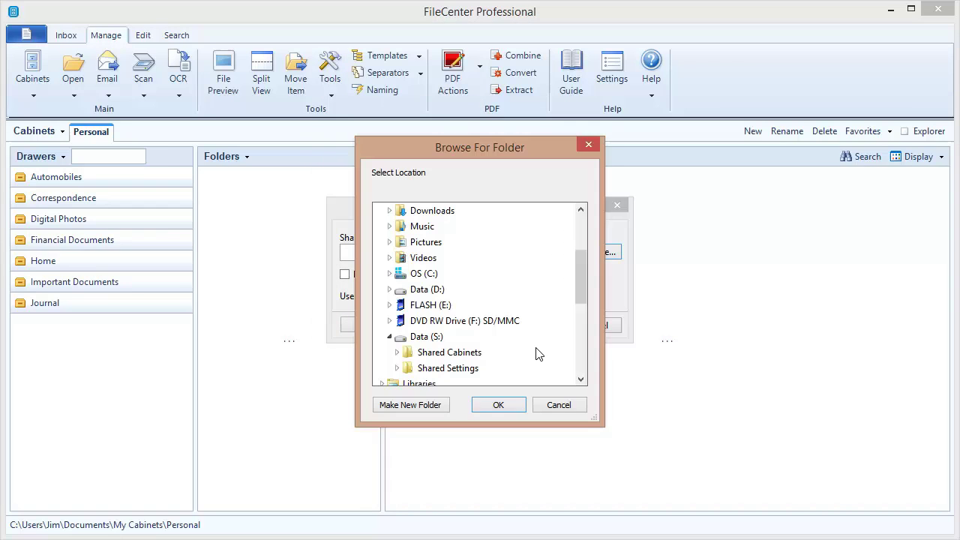
left_click(451, 369)
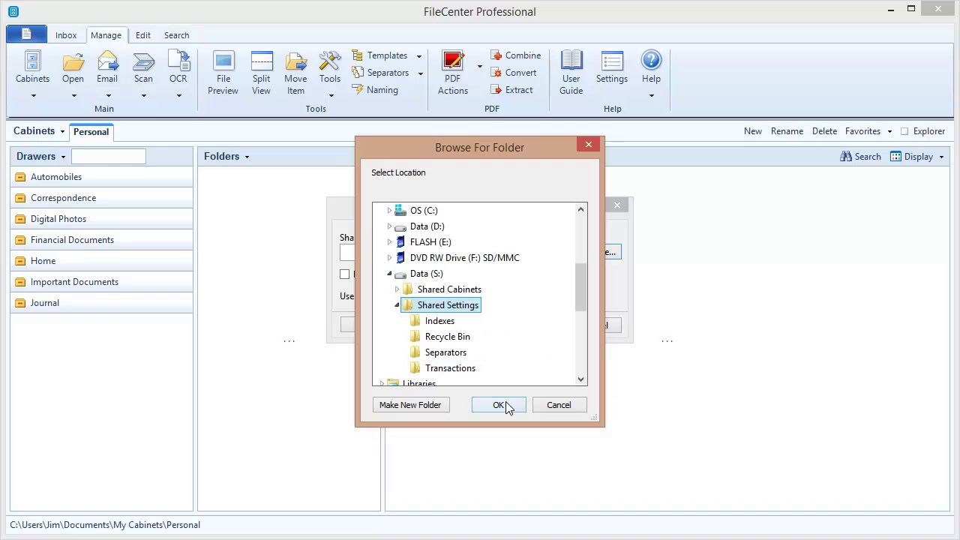
left_click(500, 404)
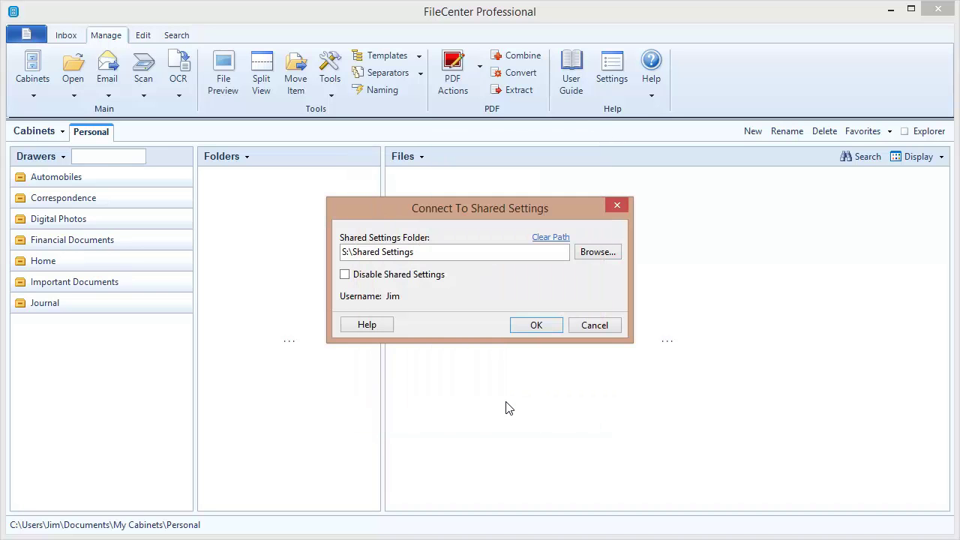
left_click(533, 327)
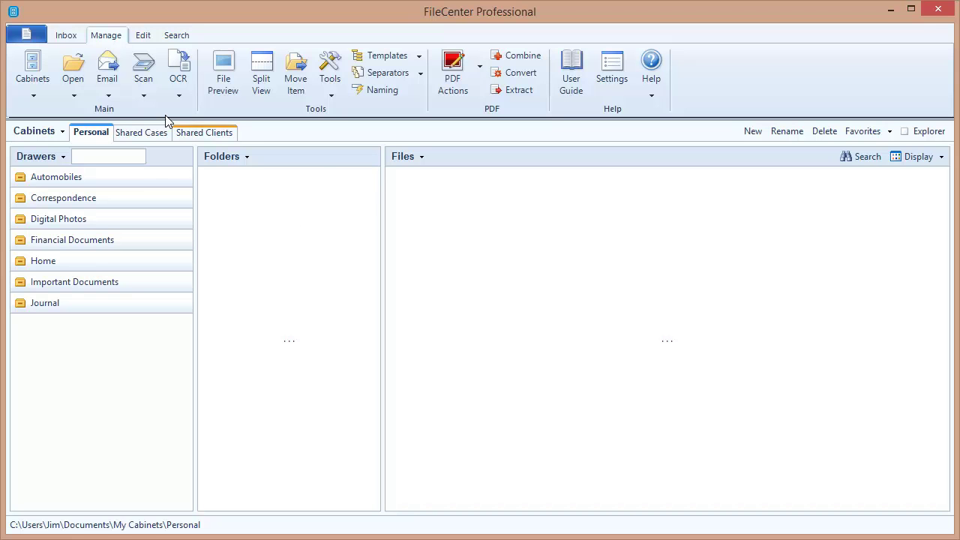
left_click(33, 71)
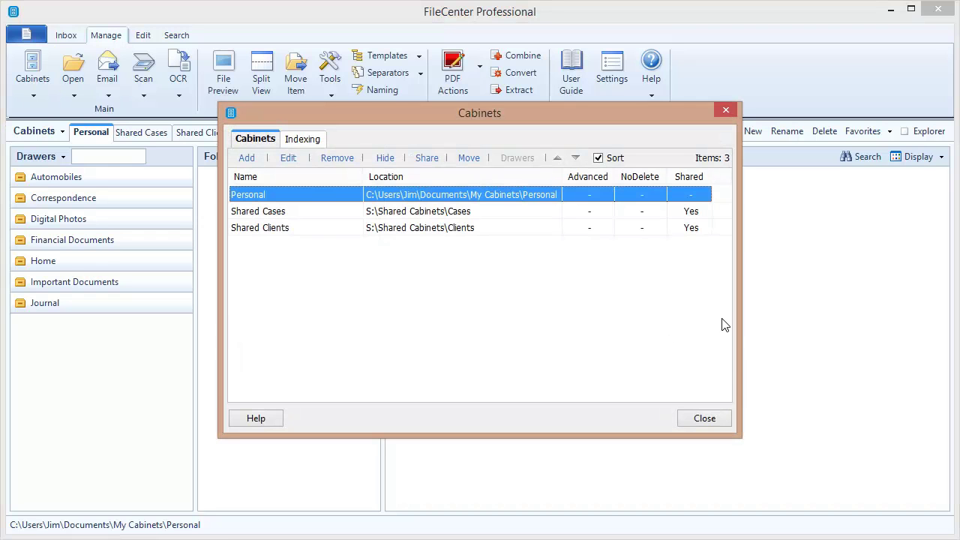
left_click(705, 420)
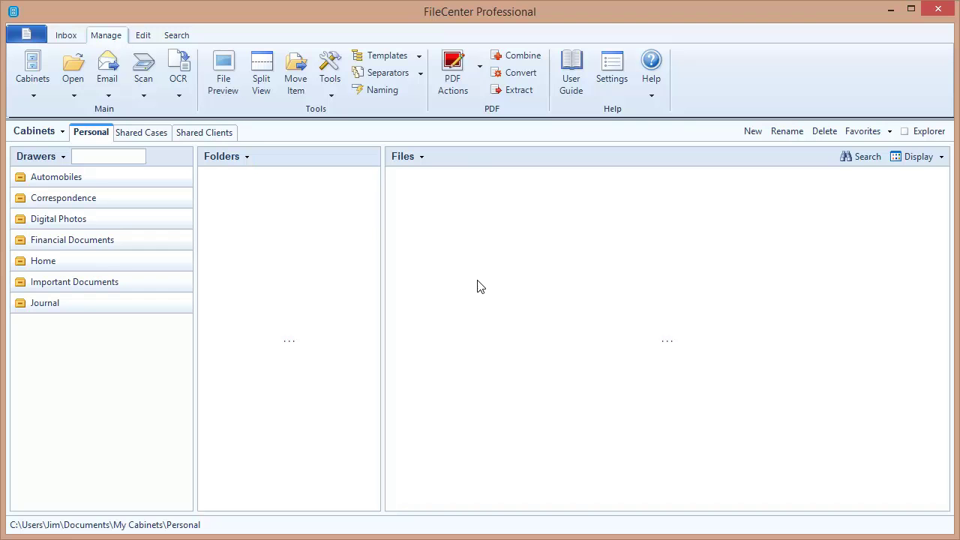
Step: Reopen the shared settings administration and load the S:\Shared Settings folder
left_click(335, 94)
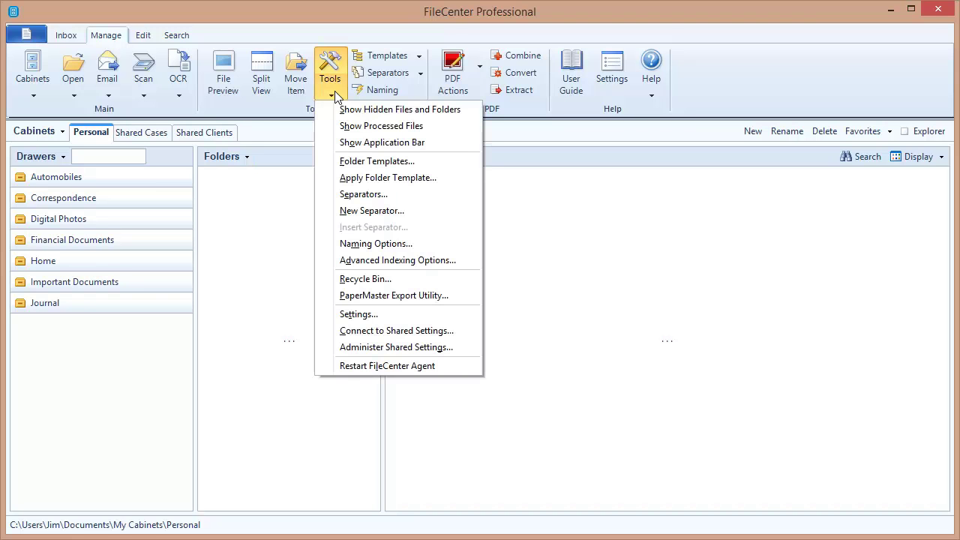
left_click(334, 349)
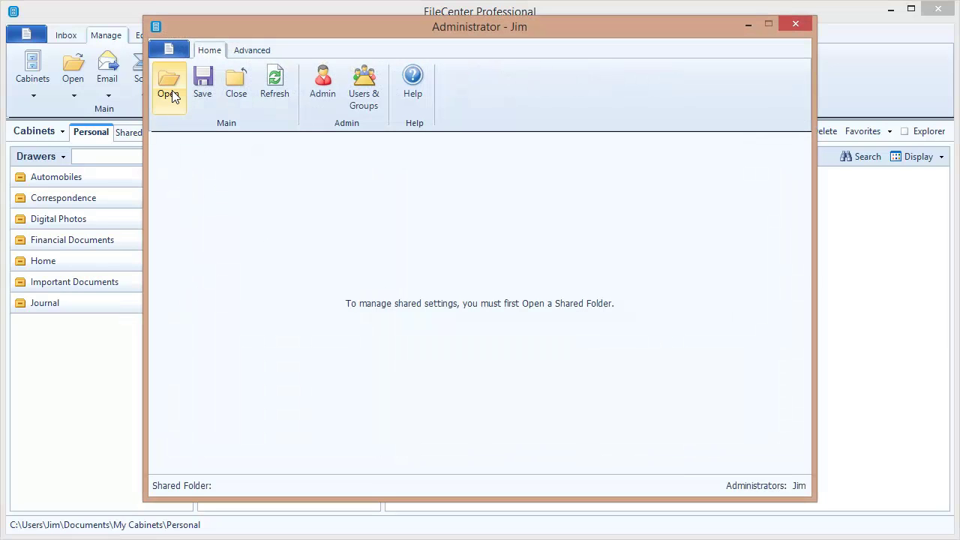
left_click(170, 93)
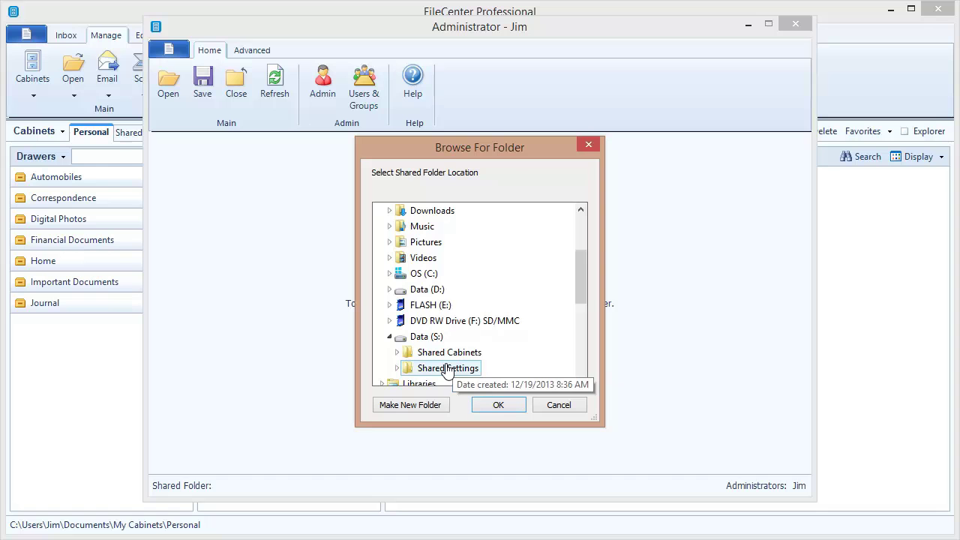
double_click(448, 368)
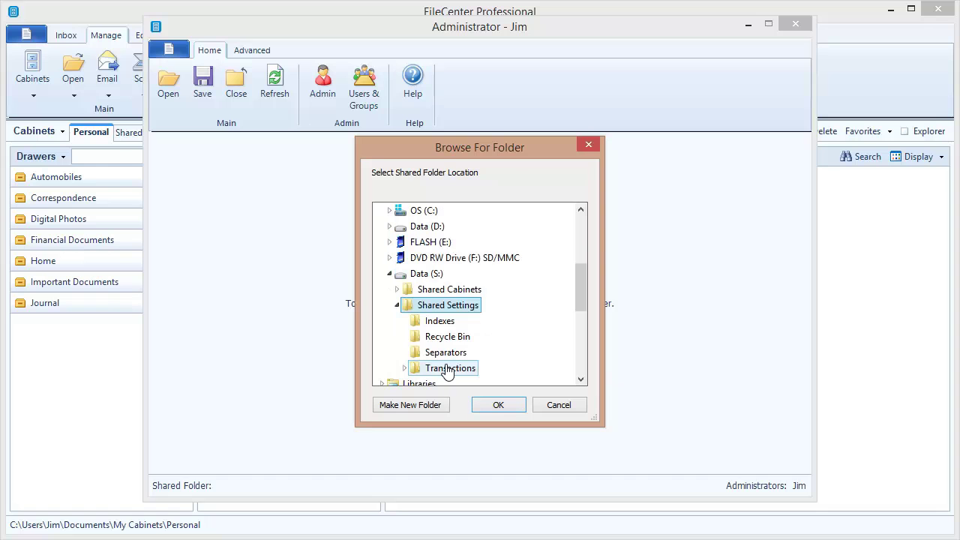
left_click(496, 405)
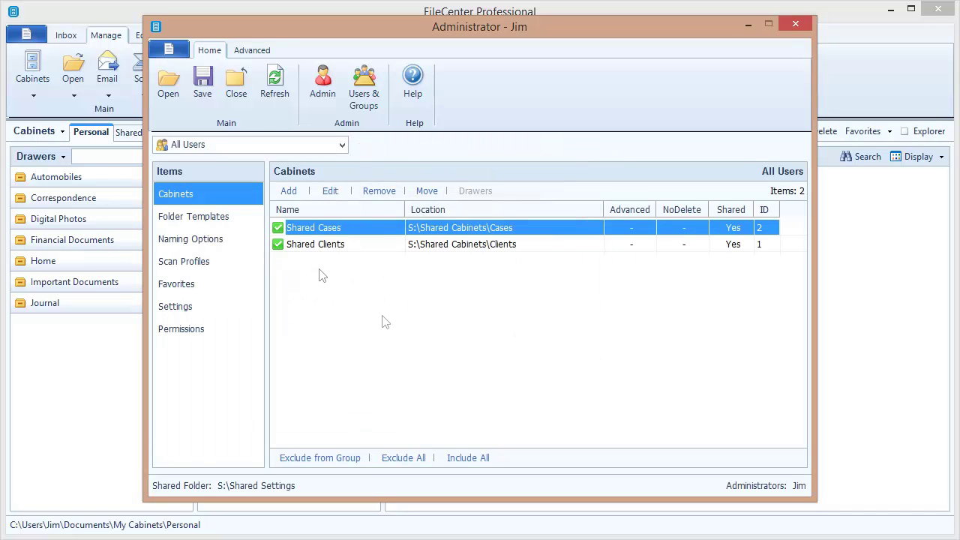
Step: Rename the Shared Cases cabinet to Cases for all users
left_click(324, 192)
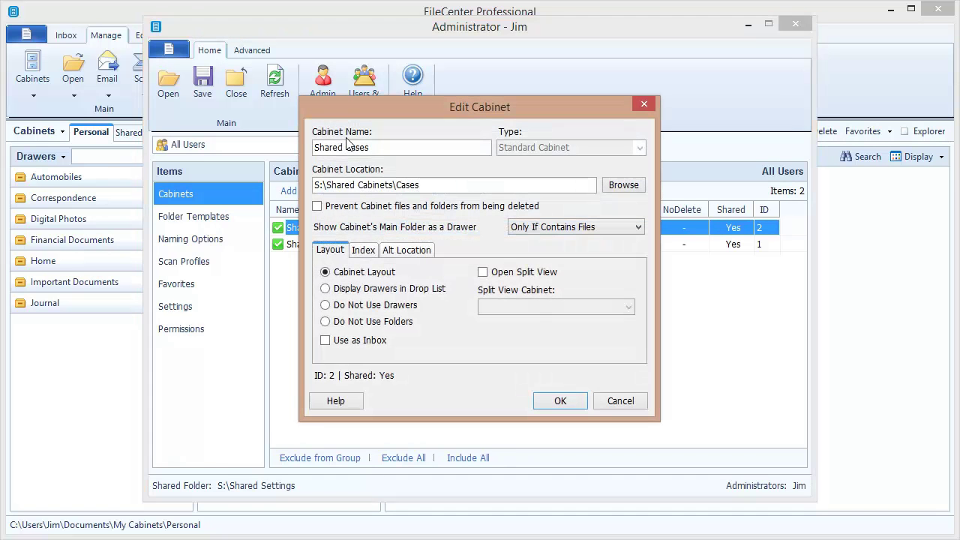
left_click_drag(344, 147, 299, 153)
key("Delete")
left_click(546, 401)
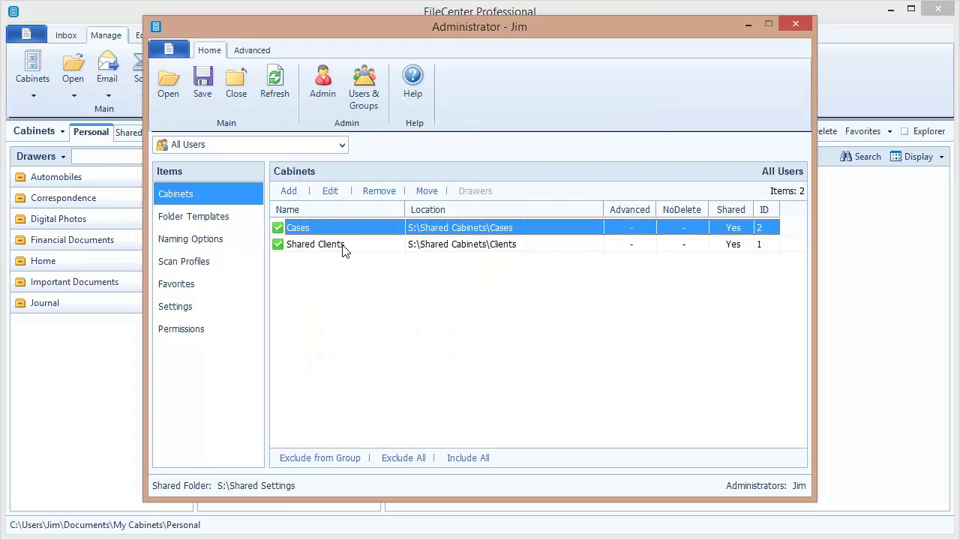
Step: Rename the Shared Clients cabinet to Clients, save the shared settings and close the Administrator window
left_click(303, 246)
left_click(337, 192)
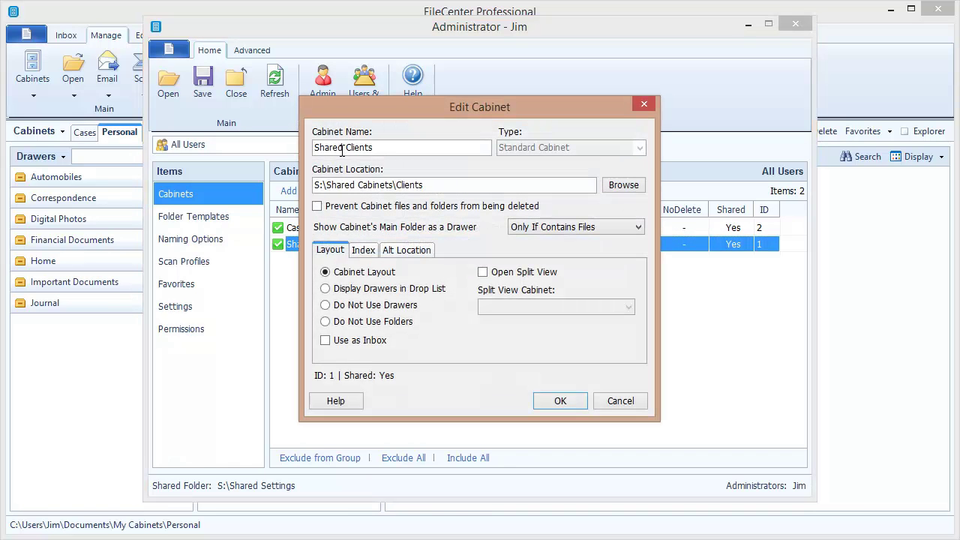
left_click_drag(347, 147, 294, 150)
key("Delete")
left_click(547, 400)
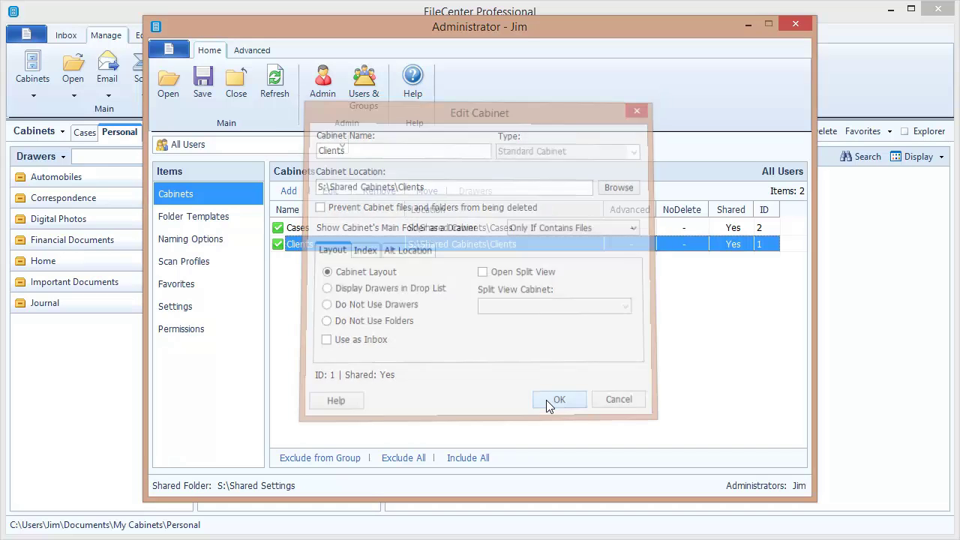
left_click(208, 85)
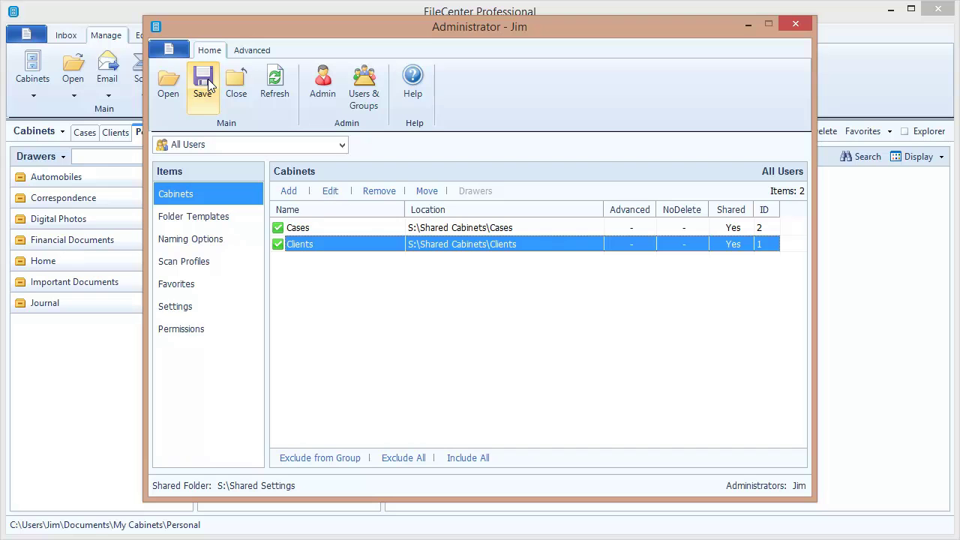
left_click(794, 24)
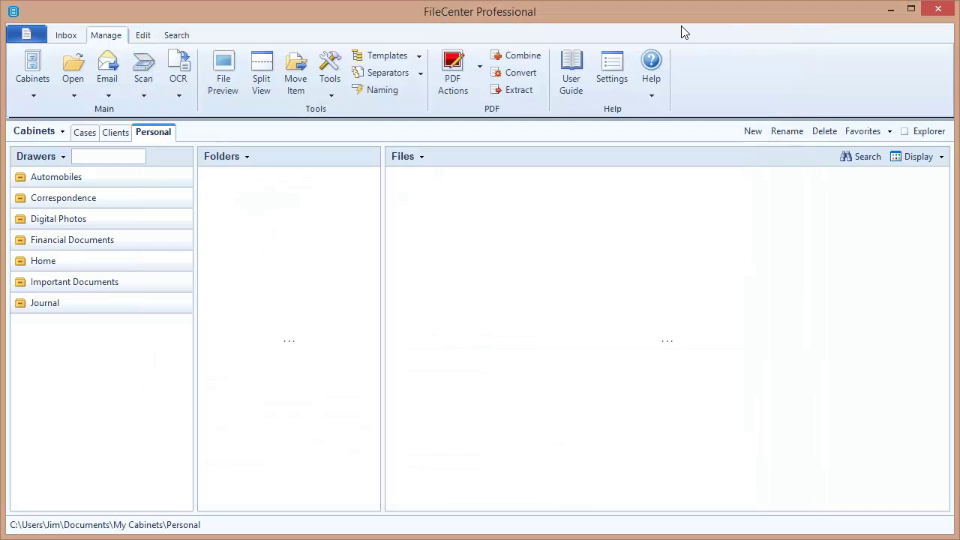